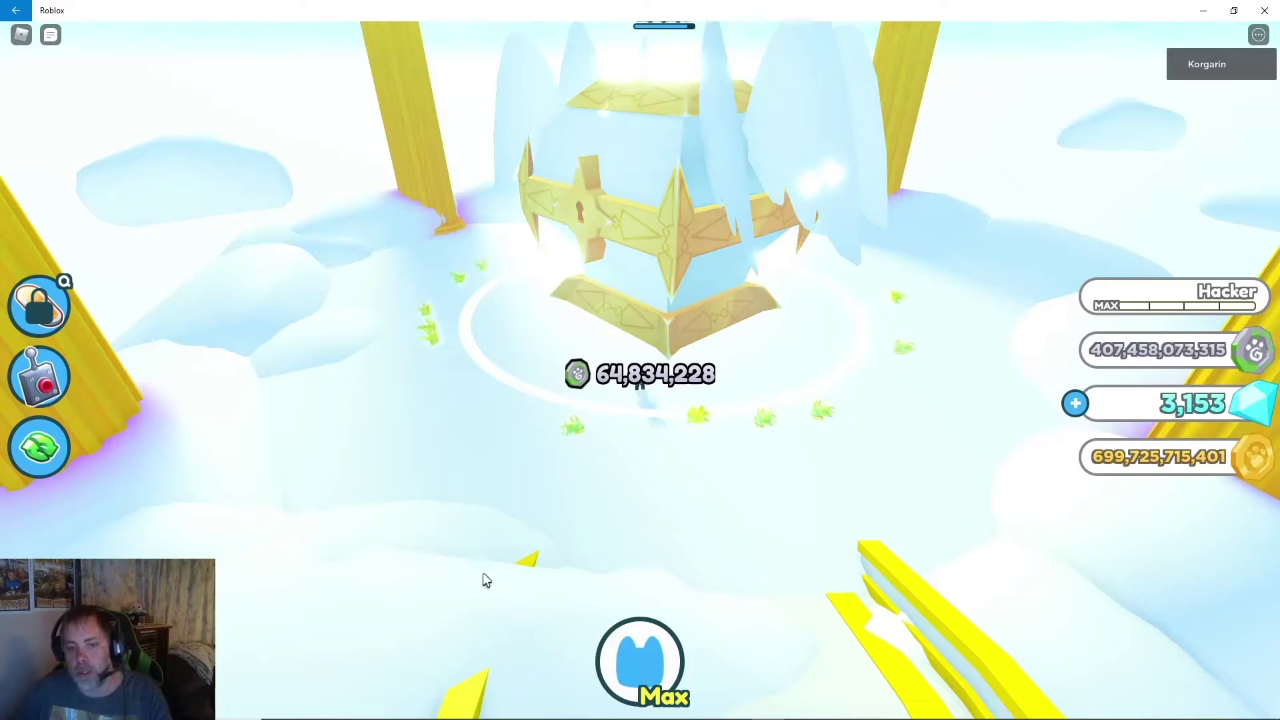
- Check a pet in the Pets inventory, then bring up the 29-entry Wheel of Names
{"action": "left_click", "coordinate": [641, 665]}
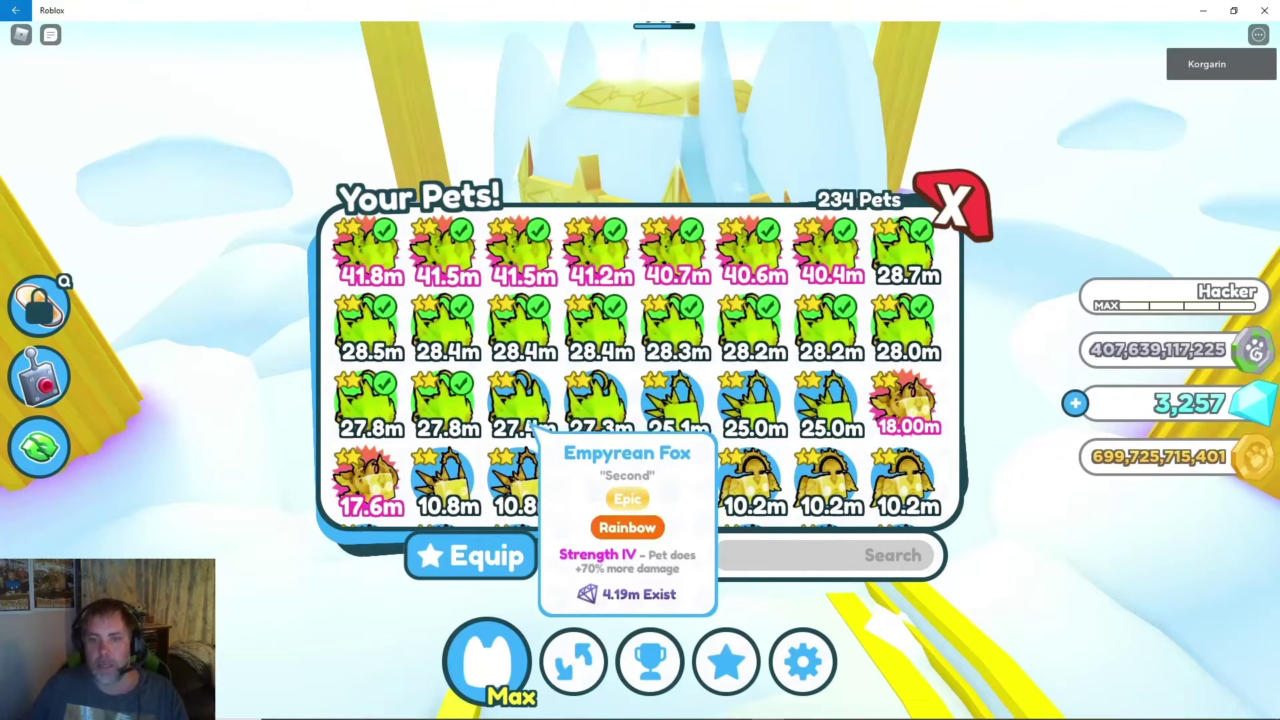
{"action": "left_click", "coordinate": [669, 406]}
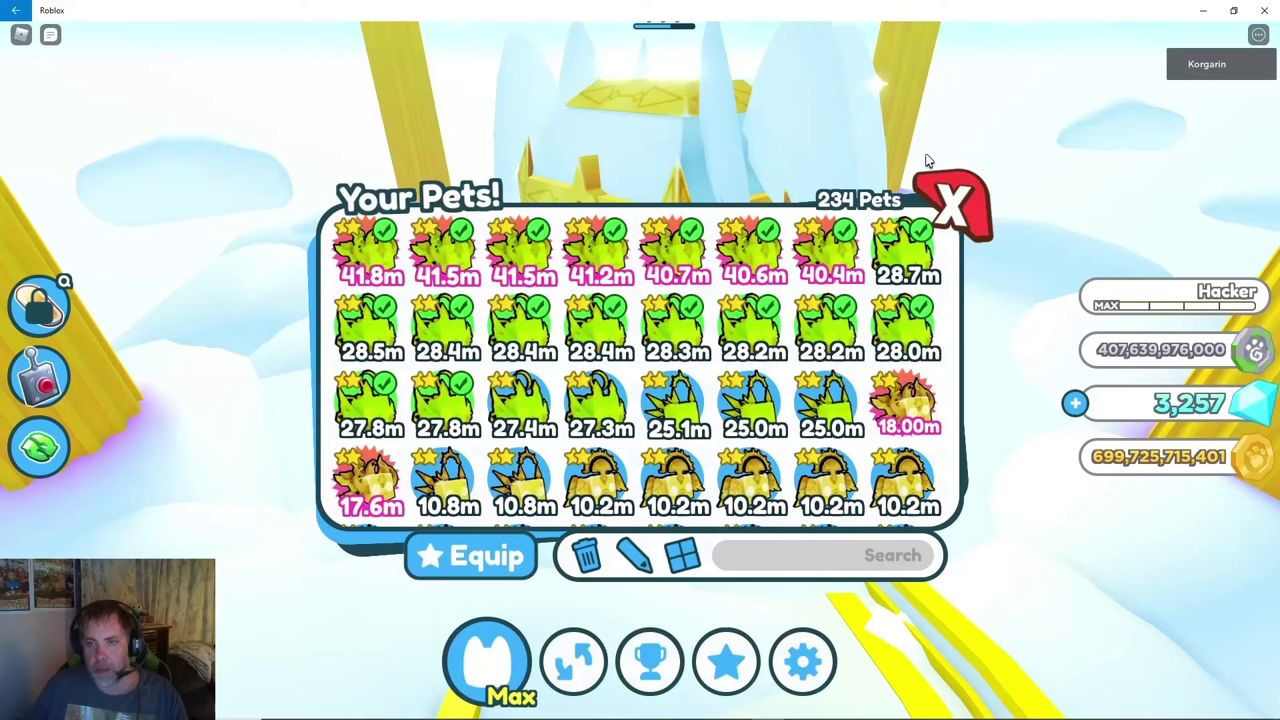
{"action": "left_click", "coordinate": [953, 205]}
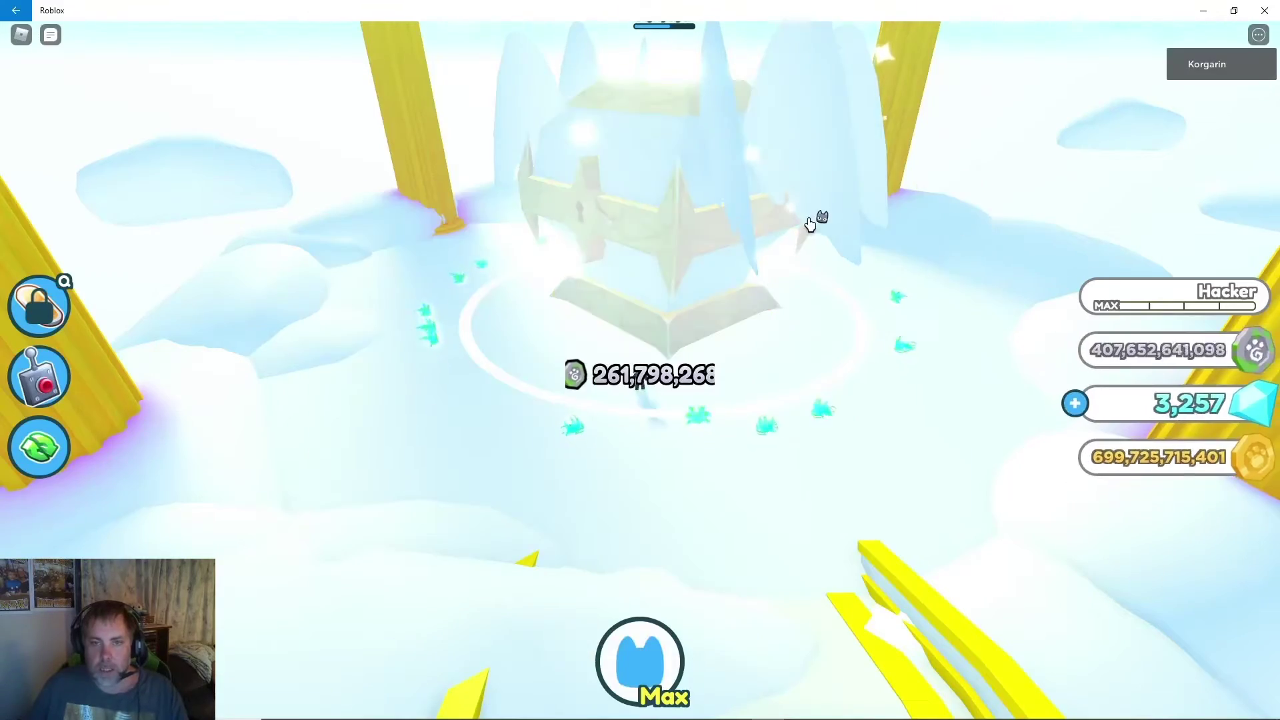
{"action": "key", "text": "alt+Tab"}
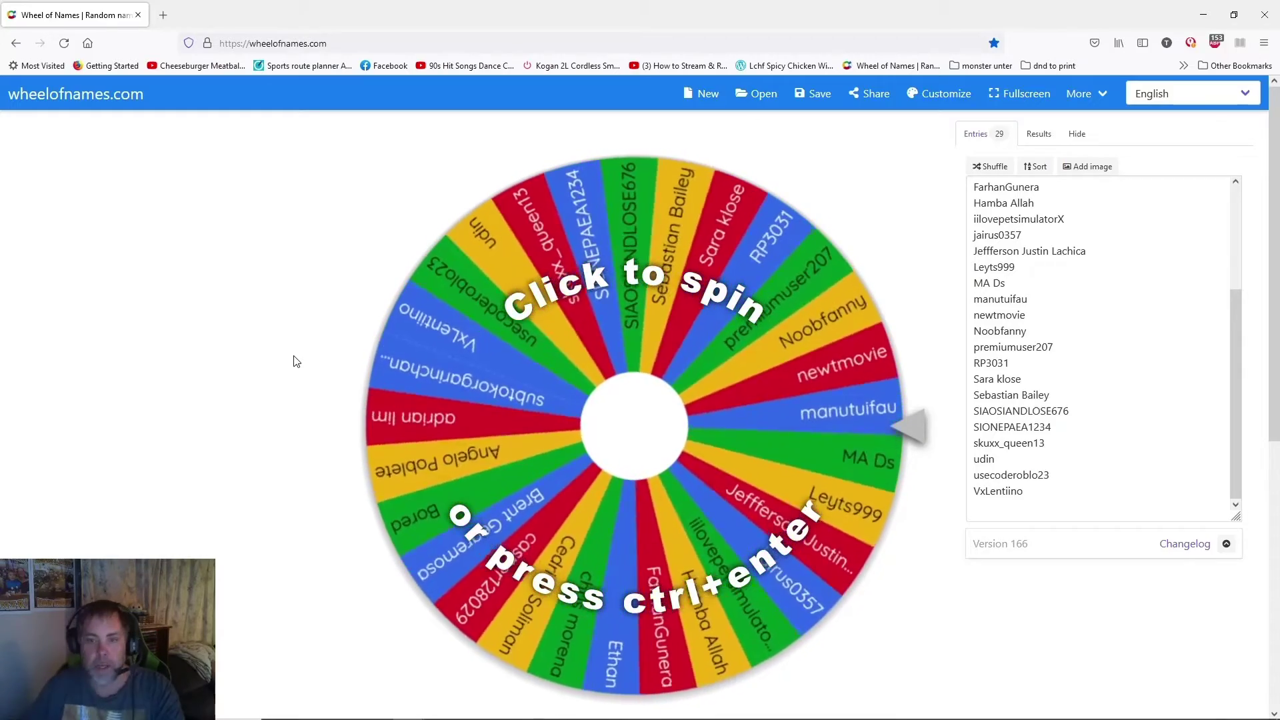
- Spin the wheel and remove the winner, Bored, leaving 28 entries
{"action": "left_click", "coordinate": [552, 454]}
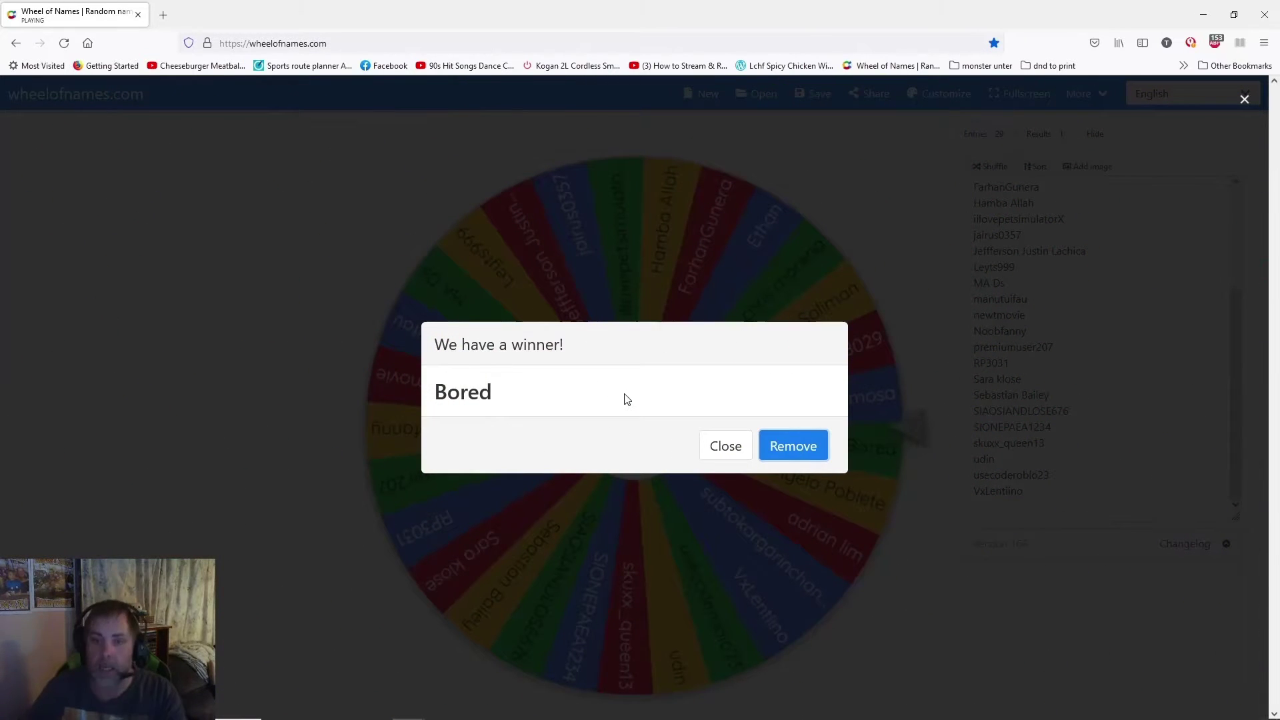
{"action": "left_click", "coordinate": [793, 446]}
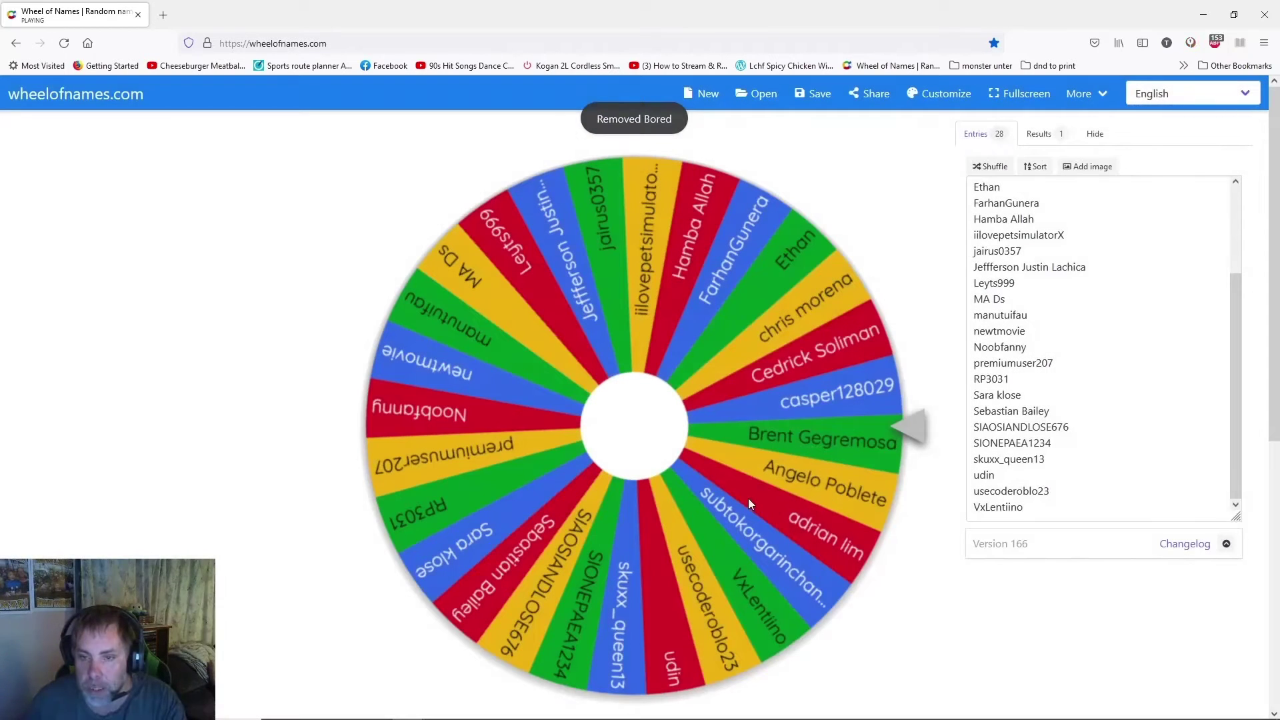
- Spin again, remove winner Ethan to leave 27 entries, and return to Roblox
{"action": "left_click", "coordinate": [770, 443]}
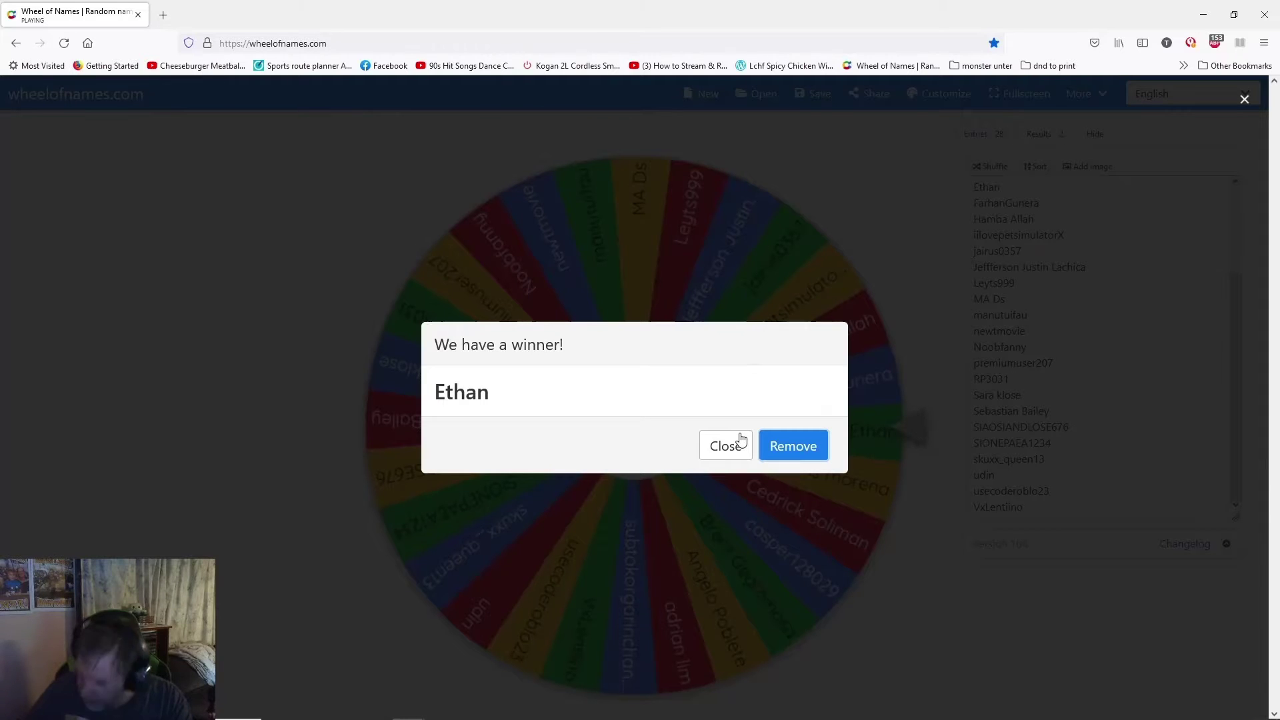
{"action": "left_click", "coordinate": [804, 451]}
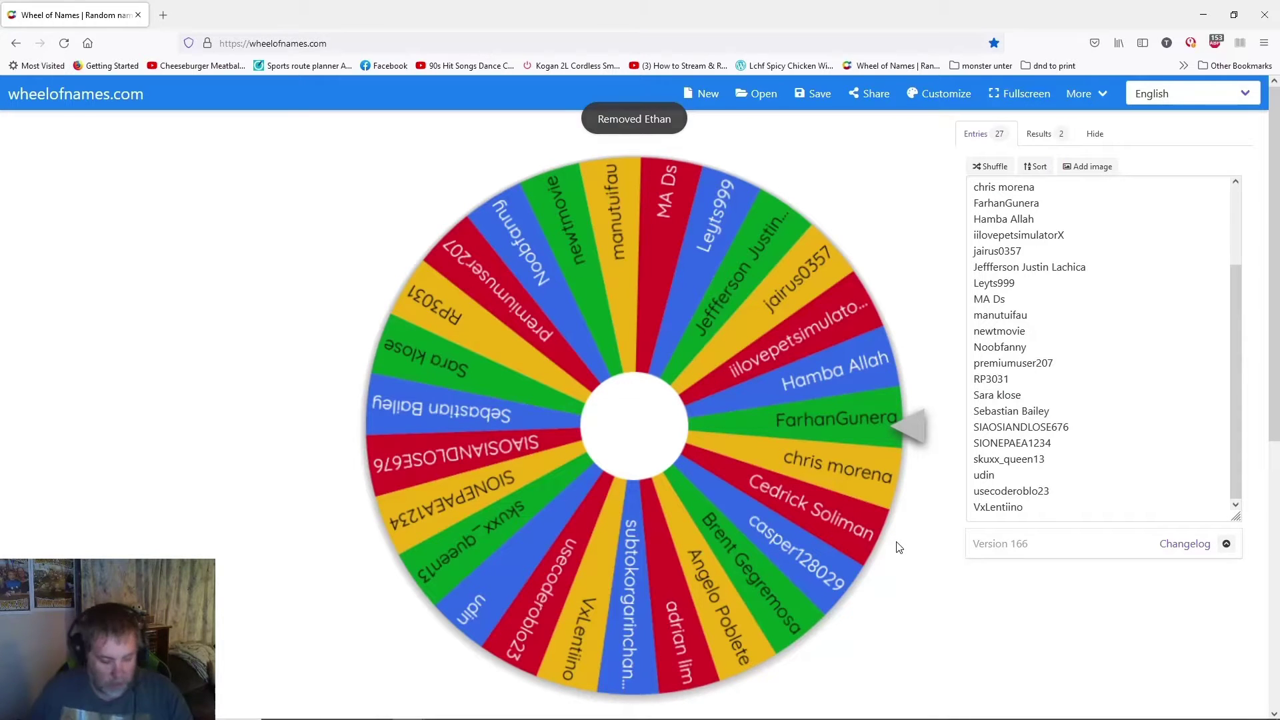
{"action": "key", "text": "alt+Tab"}
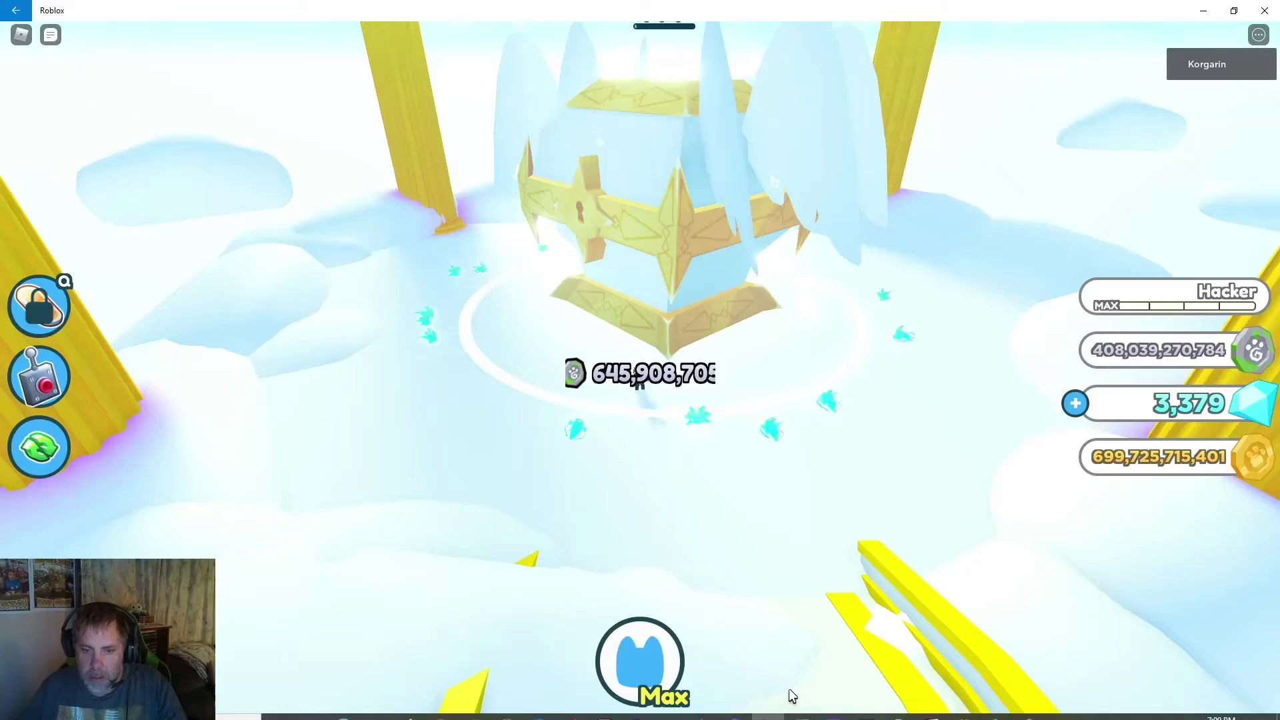
- Look over the Empyrean Fox in the Pets inventory, then close it
{"action": "left_click", "coordinate": [641, 665]}
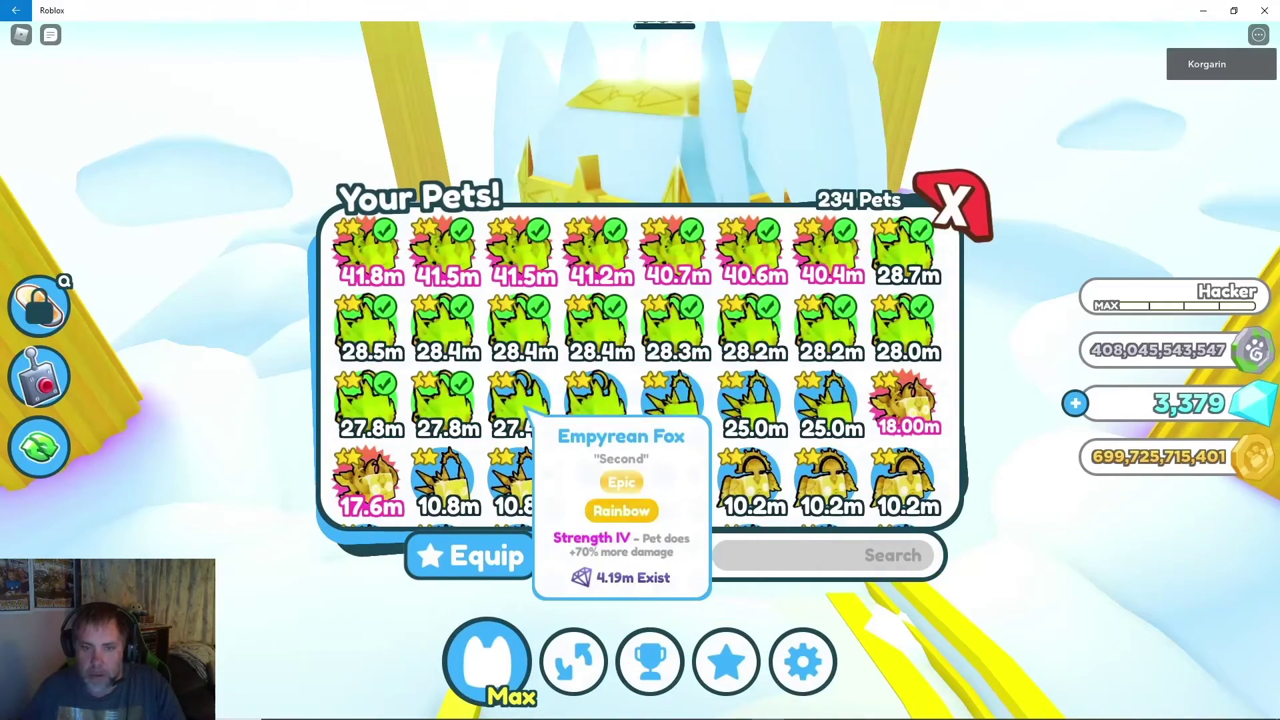
{"action": "mouse_move", "coordinate": [904, 250]}
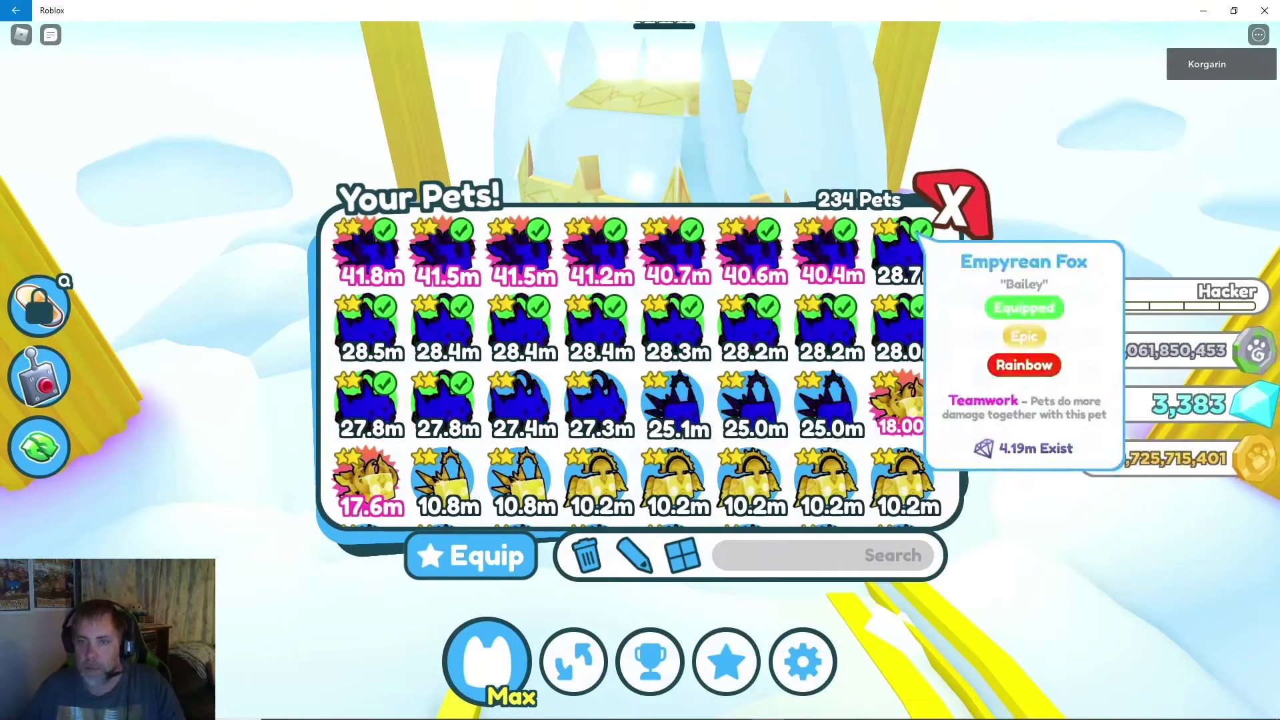
{"action": "left_click", "coordinate": [957, 200]}
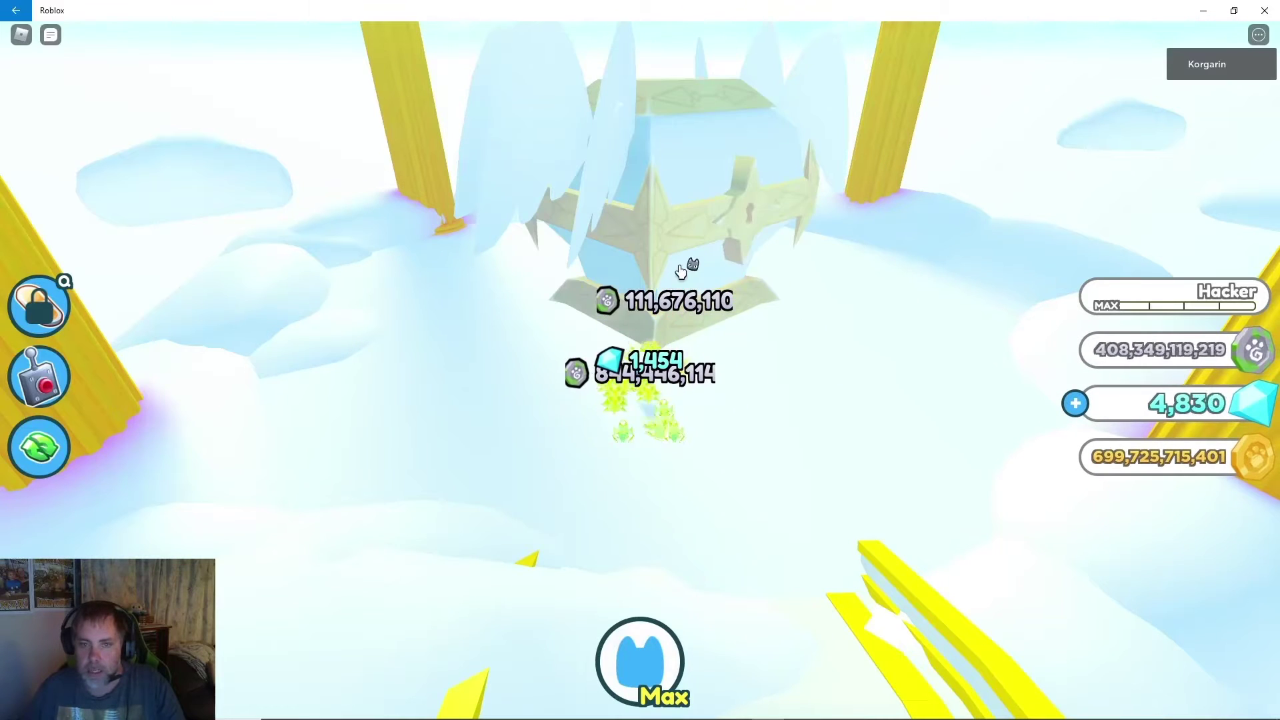
{"action": "key", "text": "alt+Tab"}
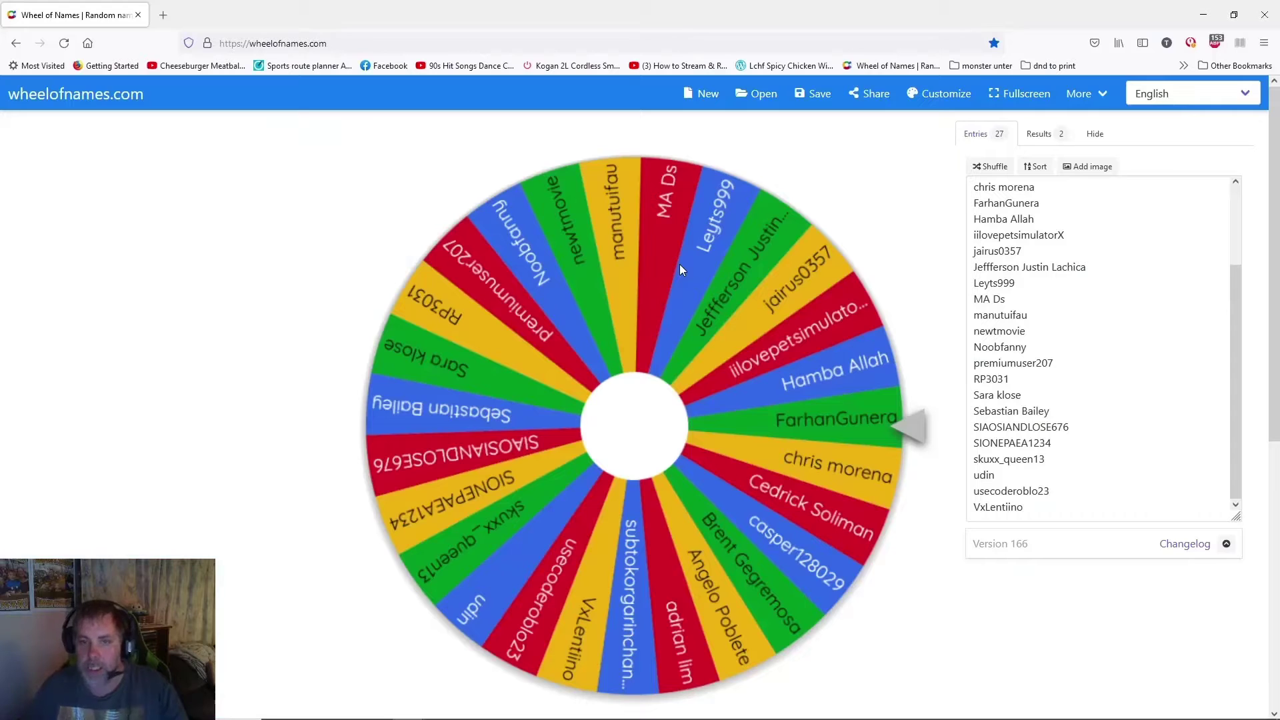
{"action": "left_click", "coordinate": [684, 424]}
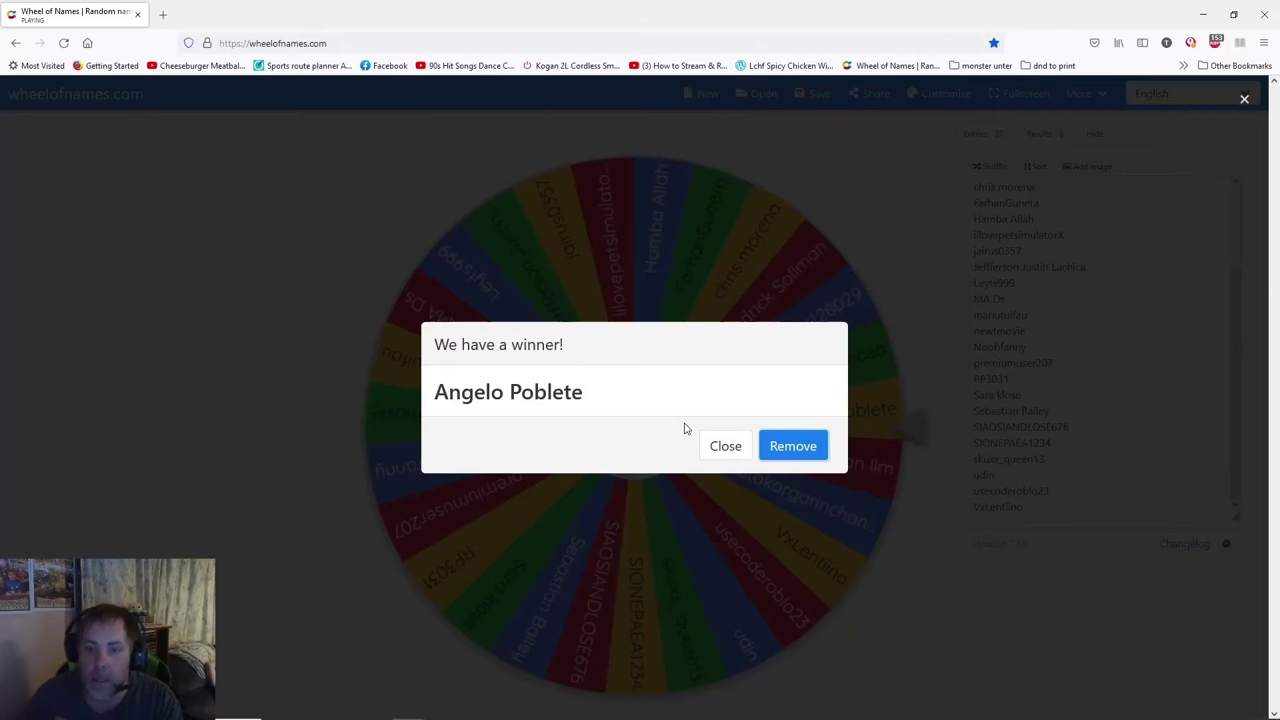
{"action": "left_click", "coordinate": [791, 446]}
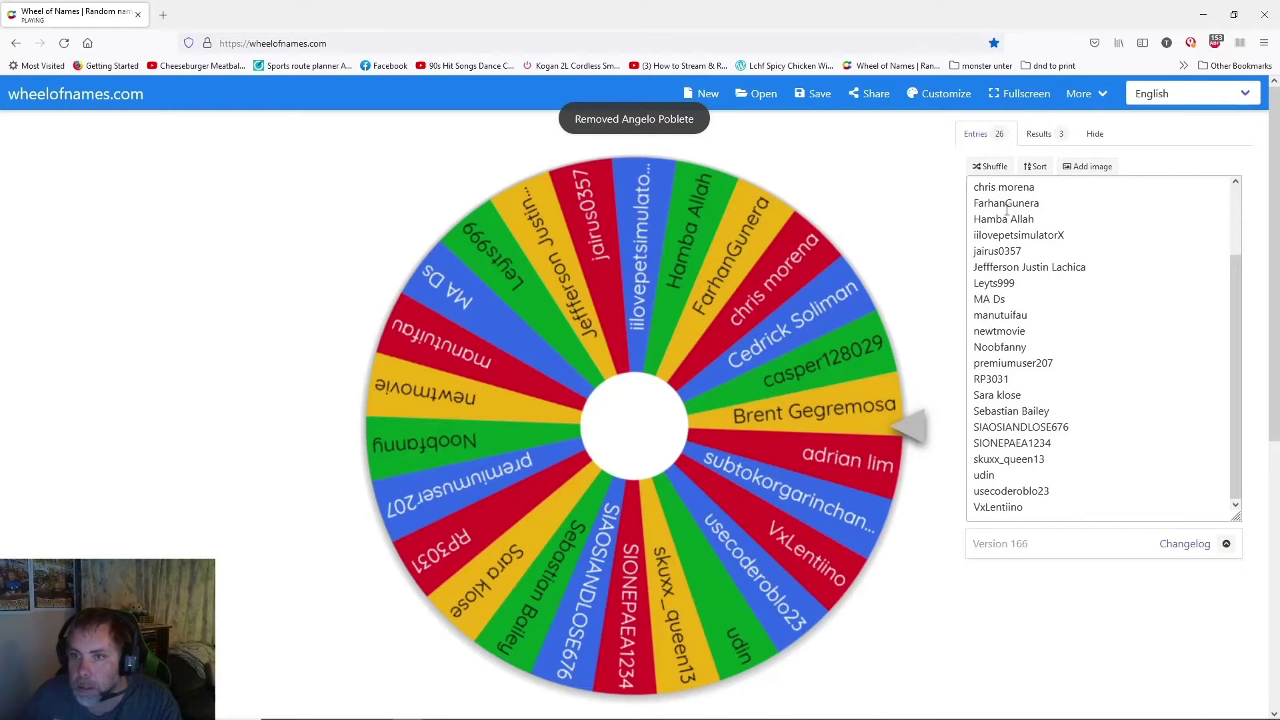
{"action": "scroll", "coordinate": [1030, 321], "scroll_direction": "down", "scroll_amount": 1}
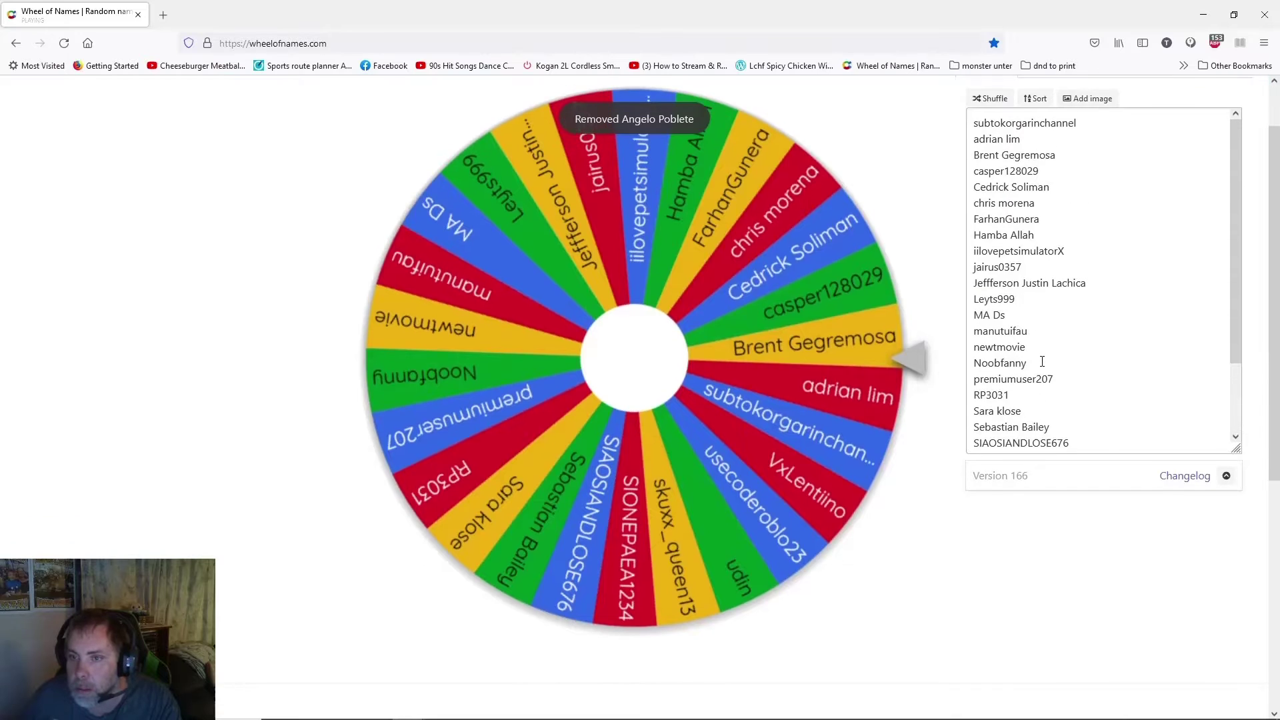
{"action": "scroll", "coordinate": [1044, 362], "scroll_direction": "up", "scroll_amount": 1}
{"action": "scroll", "coordinate": [1044, 362], "scroll_direction": "down", "scroll_amount": 4}
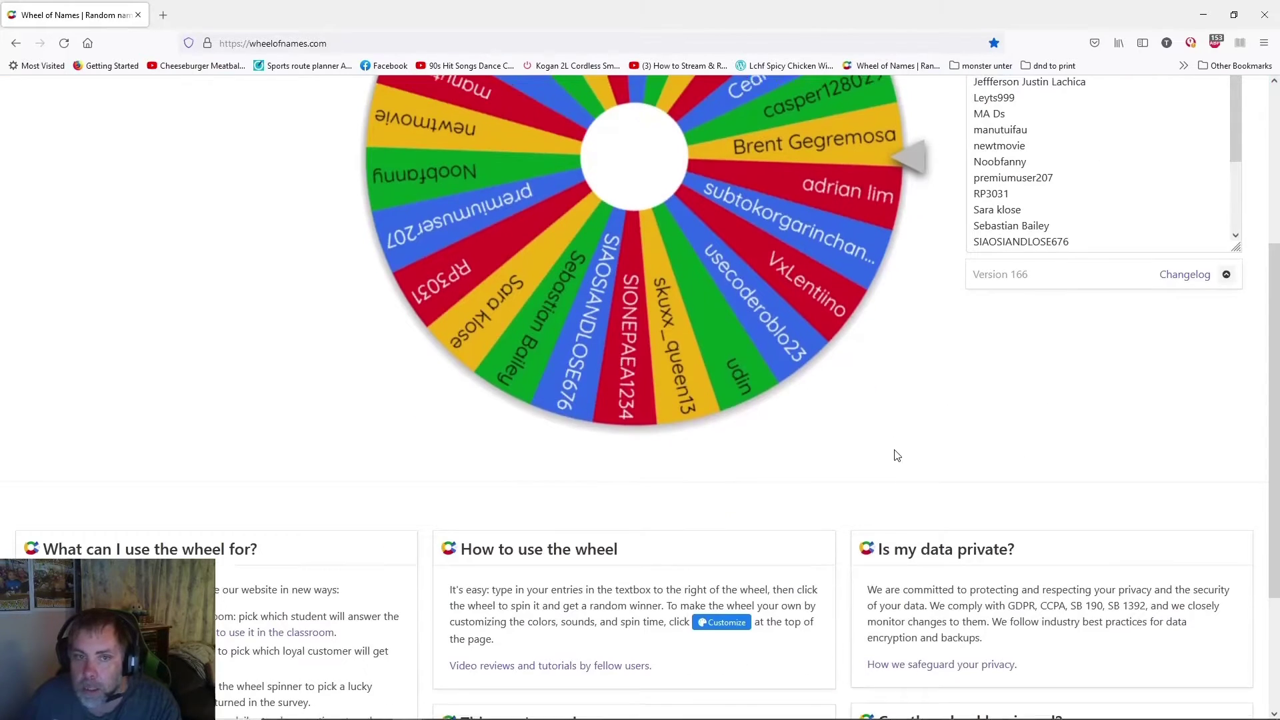
{"action": "scroll", "coordinate": [880, 470], "scroll_direction": "up", "scroll_amount": 2}
{"action": "scroll", "coordinate": [871, 536], "scroll_direction": "up", "scroll_amount": 1}
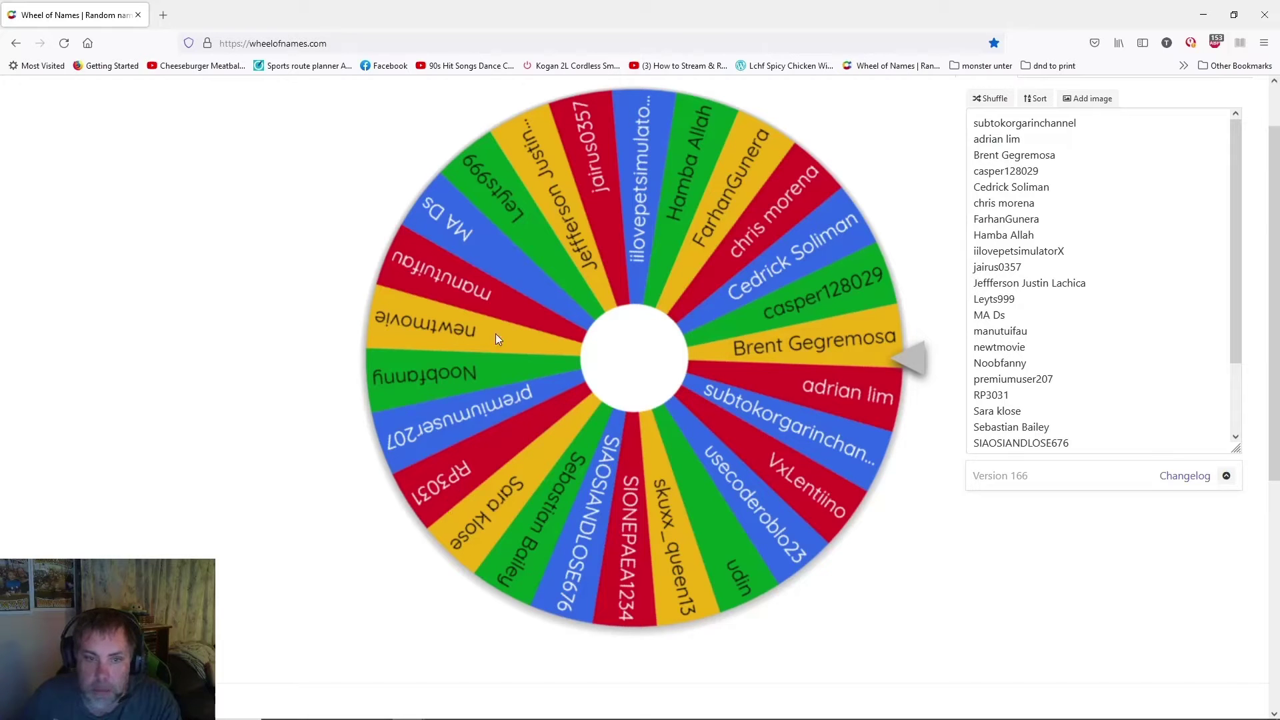
- Spin the wheel and remove the winner RP3031
{"action": "left_click", "coordinate": [655, 393]}
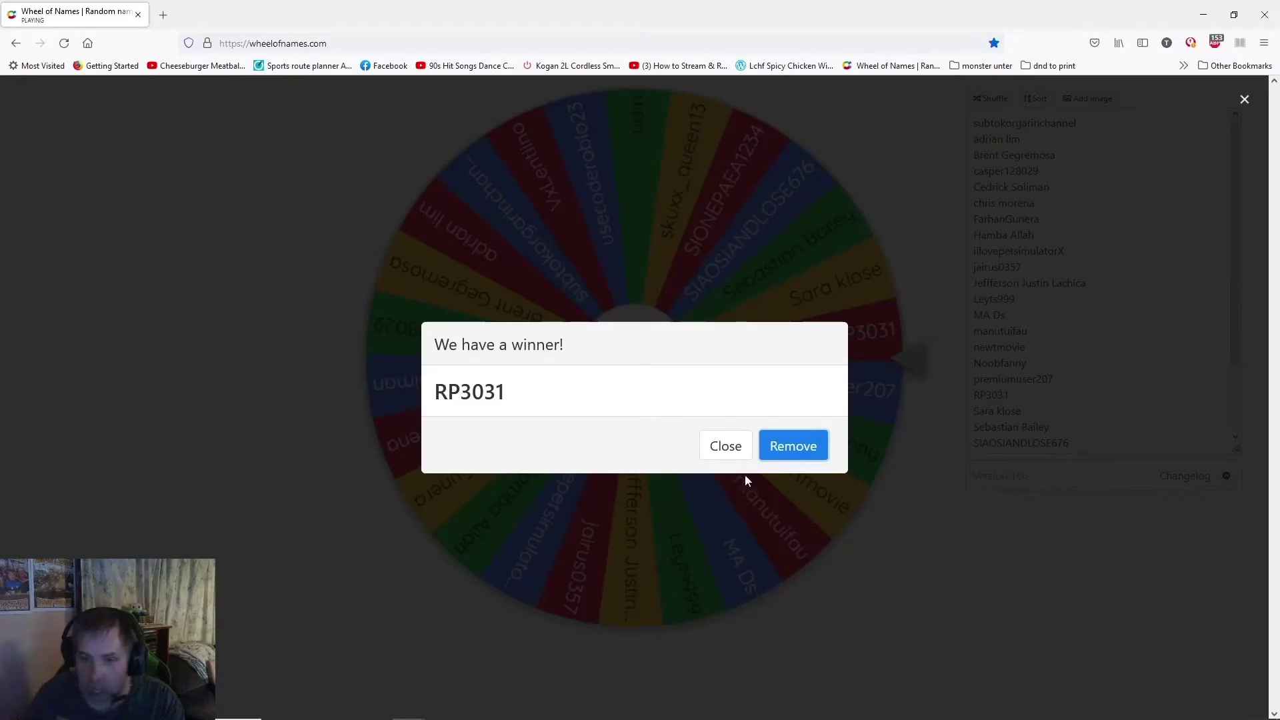
{"action": "left_click", "coordinate": [782, 451]}
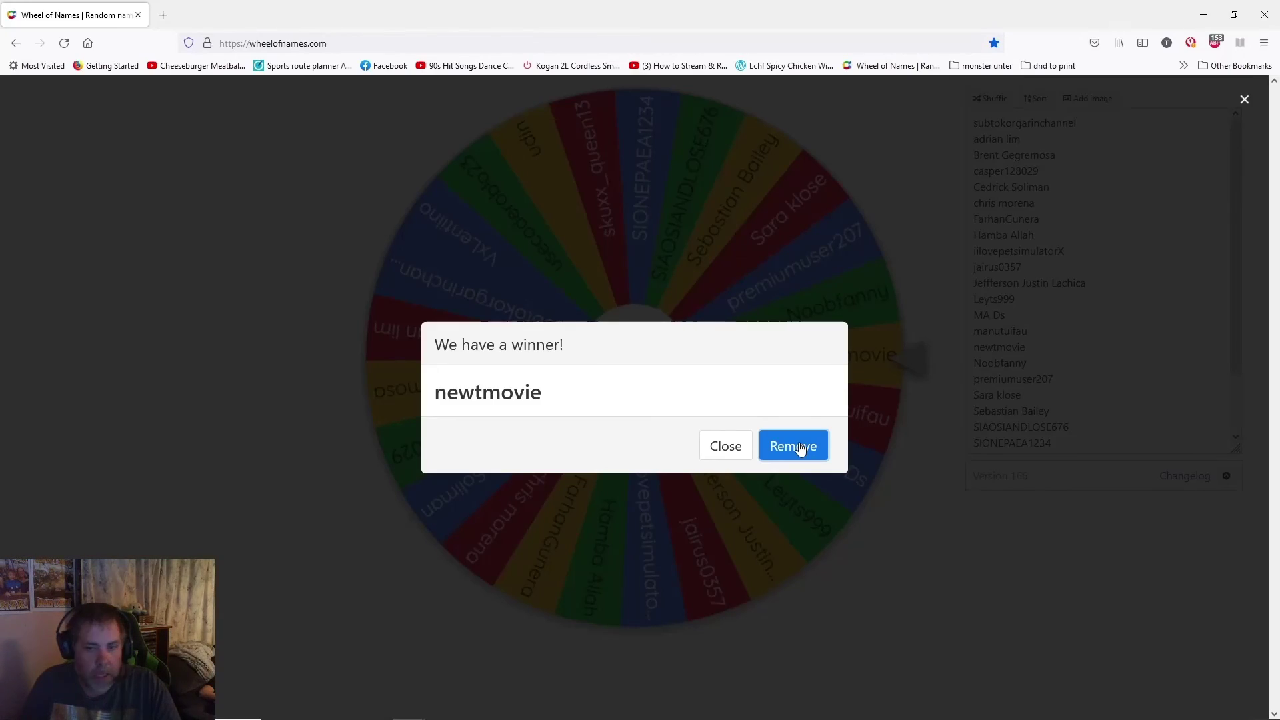
- Remove the final winner, newtmovie, from the wheel and return to Roblox
{"action": "left_click", "coordinate": [800, 448]}
{"action": "left_click", "coordinate": [640, 360]}
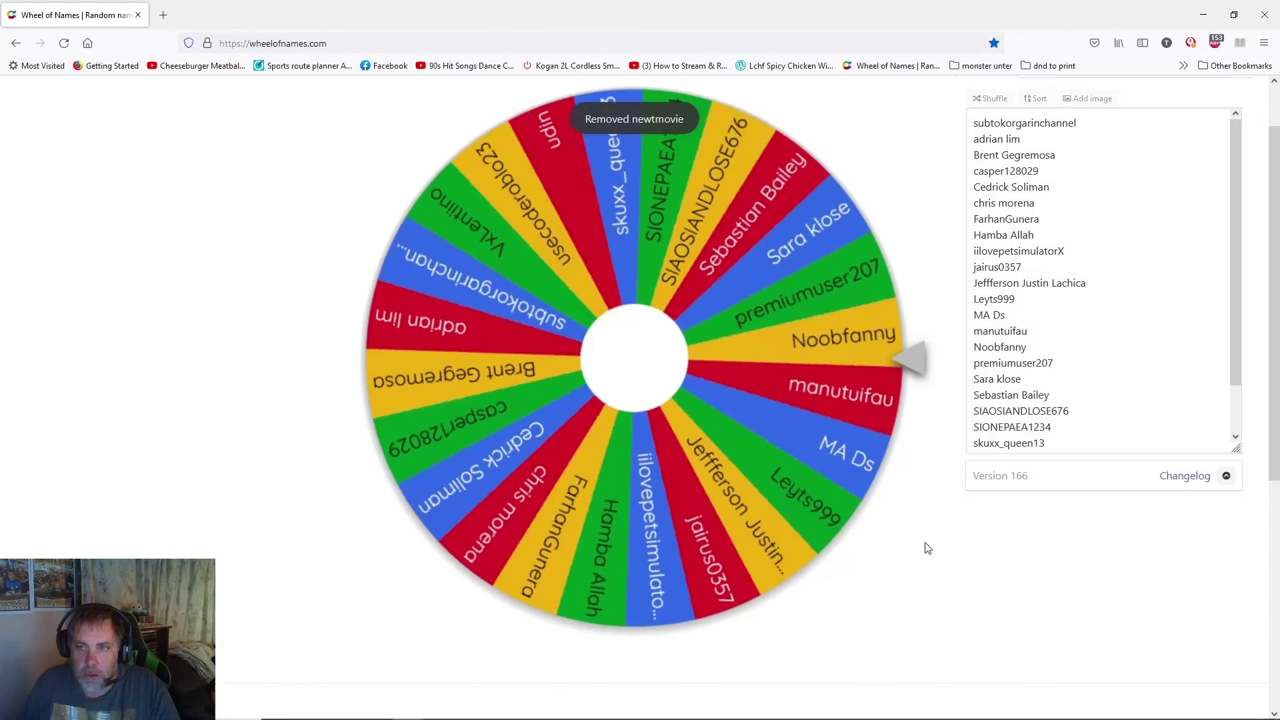
{"action": "key", "text": "alt+Tab"}
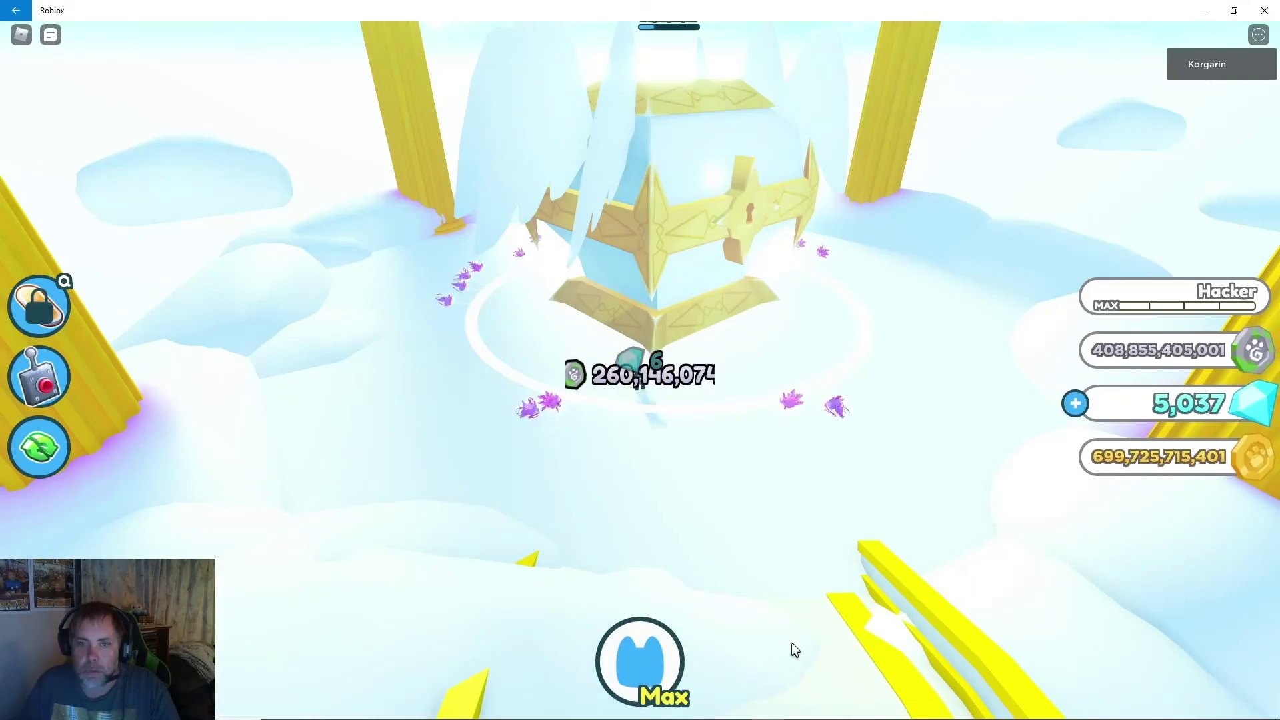